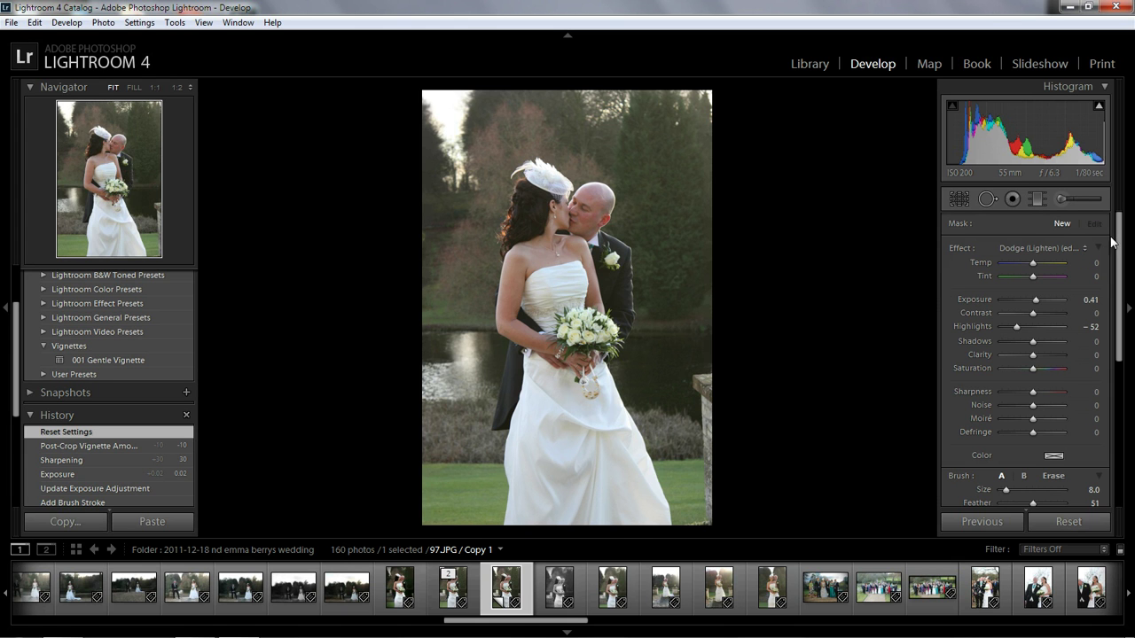
Set Highlights to −38, Shadows to −21, Whites to +21 and Blacks to −26, comparing with the original
mouse_move(1119, 241)
left_mouse_down()
mouse_move(1122, 379)
mouse_move(1126, 242)
left_mouse_up()
left_click_drag(1119, 306, 1116, 423)
left_click(1093, 355)
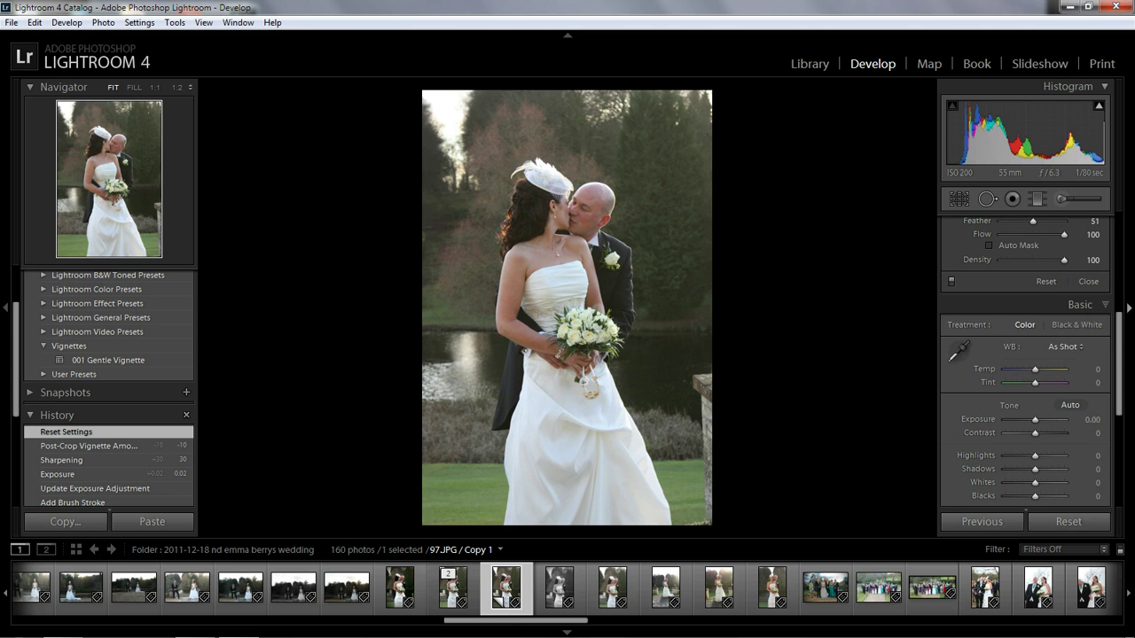
left_click_drag(1119, 355, 1123, 383)
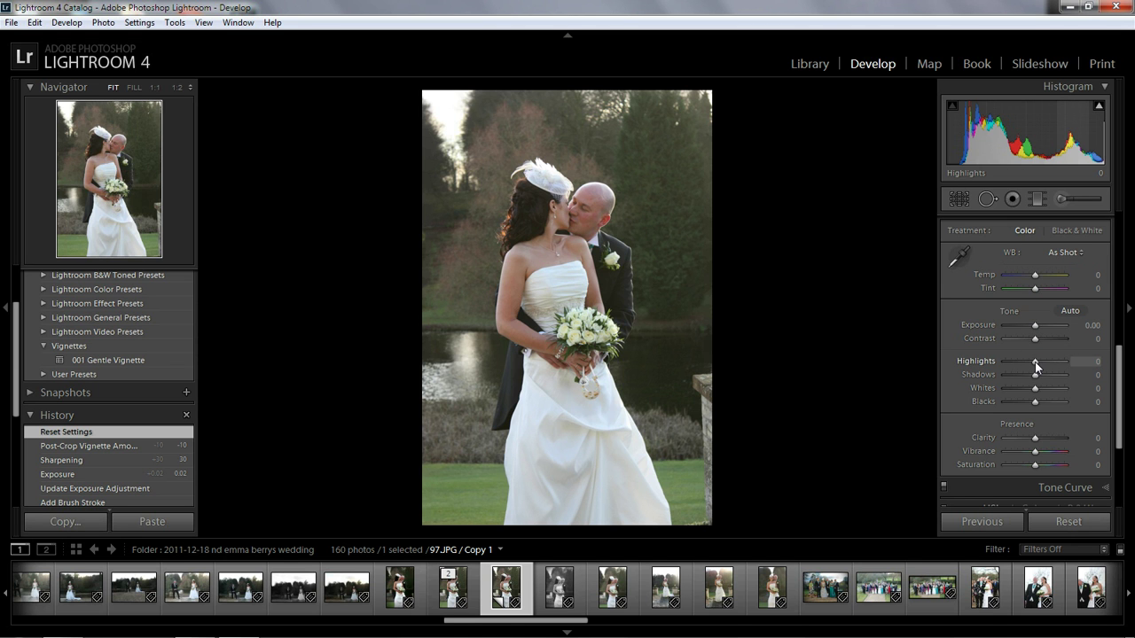
left_click_drag(1035, 363, 1027, 401)
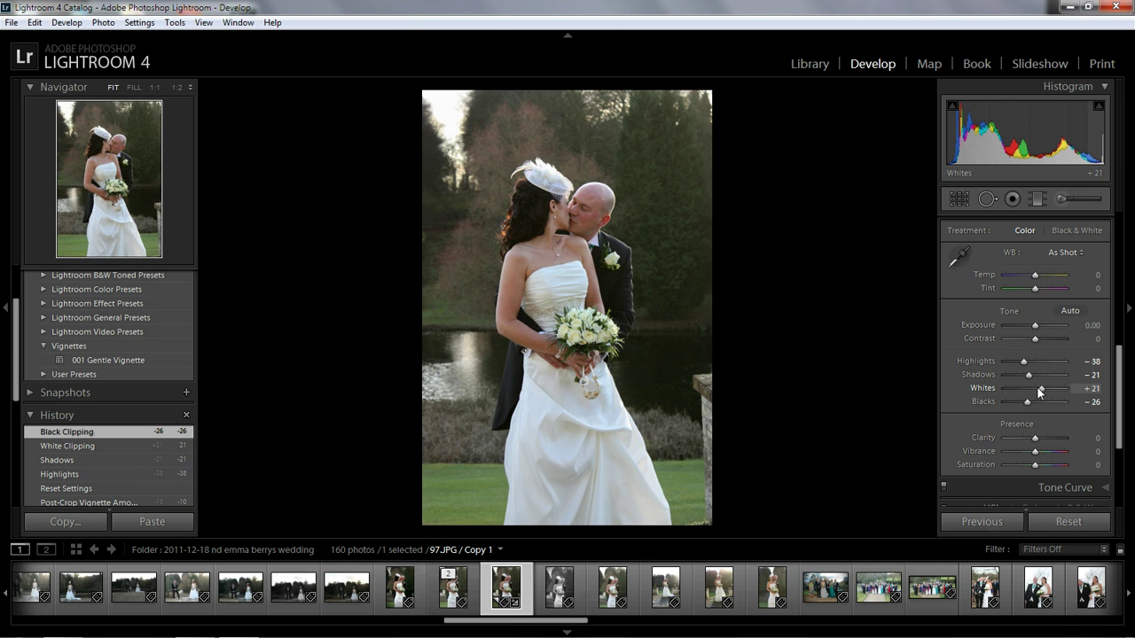
key("backslash")
key("backslash")
key("backslash")
key("backslash")
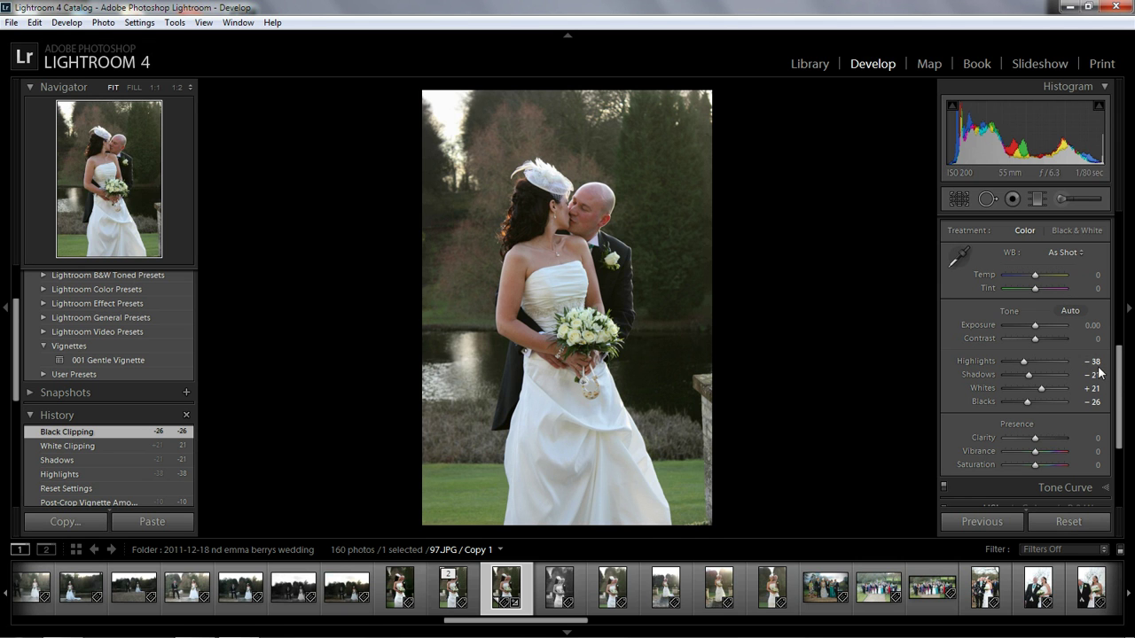
Reset the new adjustment brush's effect sliders and set its Clarity to 33
left_click_drag(1119, 363, 1117, 218)
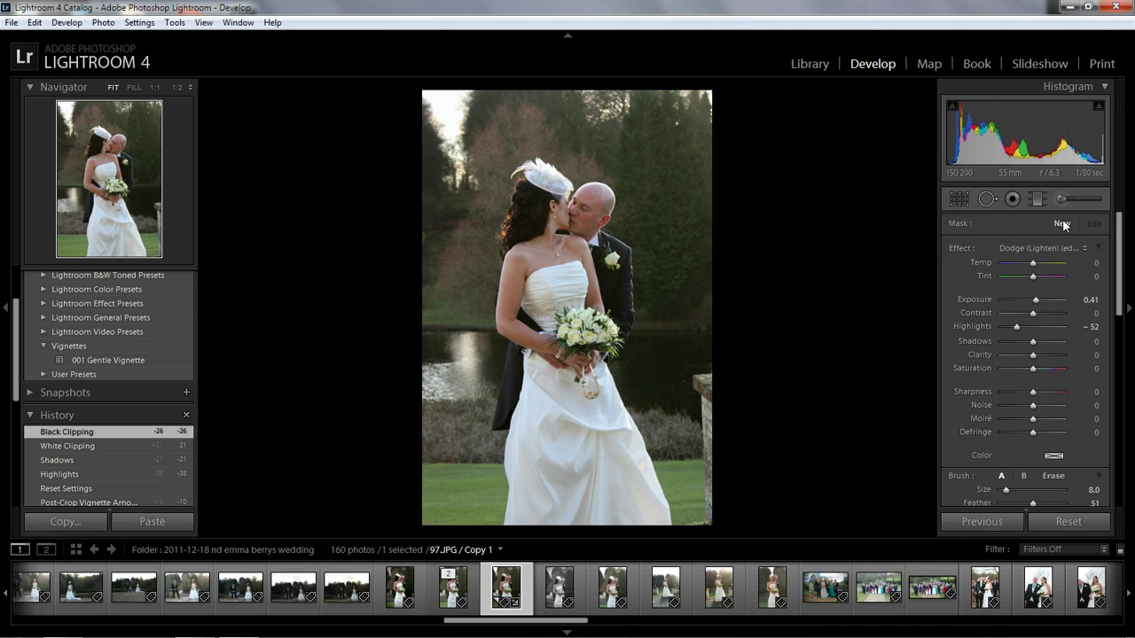
double_click(958, 247)
left_click_drag(1033, 356, 1041, 353)
key("z")
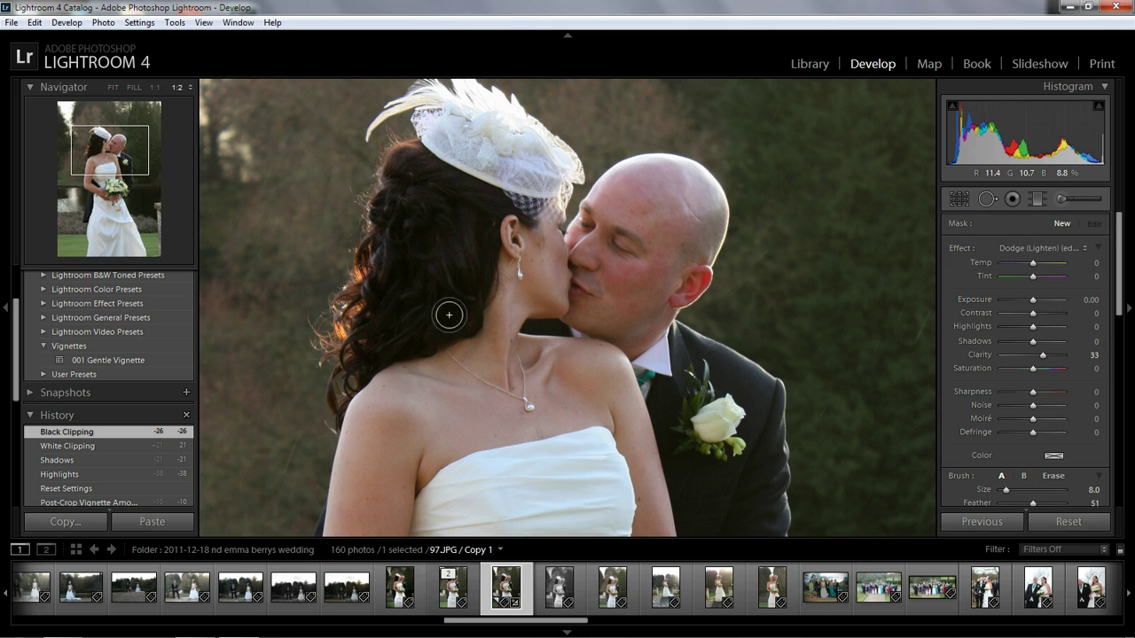
Paint the brush adjustment over the bride's dark hair, checking the mask overlay, and set its Exposure to 0.41
mouse_move(470, 240)
left_mouse_down()
mouse_move(445, 220)
mouse_move(443, 255)
mouse_move(445, 239)
mouse_move(390, 292)
mouse_move(394, 218)
mouse_move(381, 207)
mouse_move(369, 299)
mouse_move(358, 298)
mouse_move(333, 395)
mouse_move(366, 362)
mouse_move(458, 320)
mouse_move(478, 285)
mouse_move(477, 211)
mouse_move(416, 161)
mouse_move(472, 193)
mouse_move(473, 164)
mouse_move(453, 197)
left_mouse_up()
key("o")
key("alt")
mouse_move(439, 133)
left_mouse_down()
mouse_move(497, 175)
mouse_move(441, 136)
mouse_move(469, 171)
mouse_move(490, 178)
mouse_move(496, 158)
mouse_move(468, 125)
mouse_move(481, 163)
mouse_move(449, 203)
left_mouse_up()
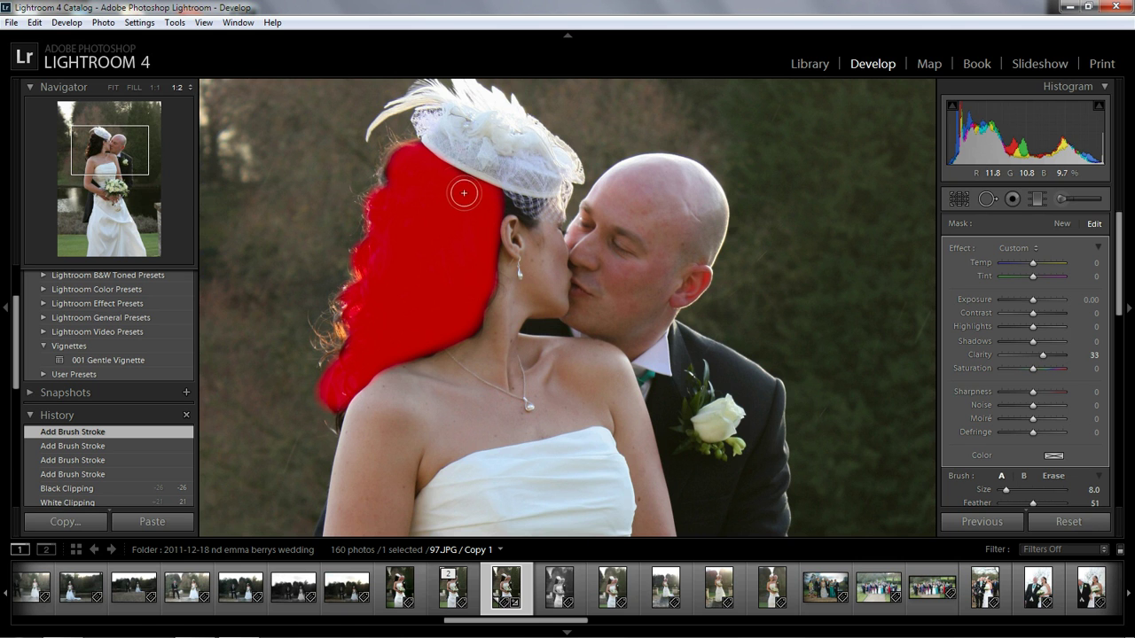
left_click_drag(403, 171, 410, 172)
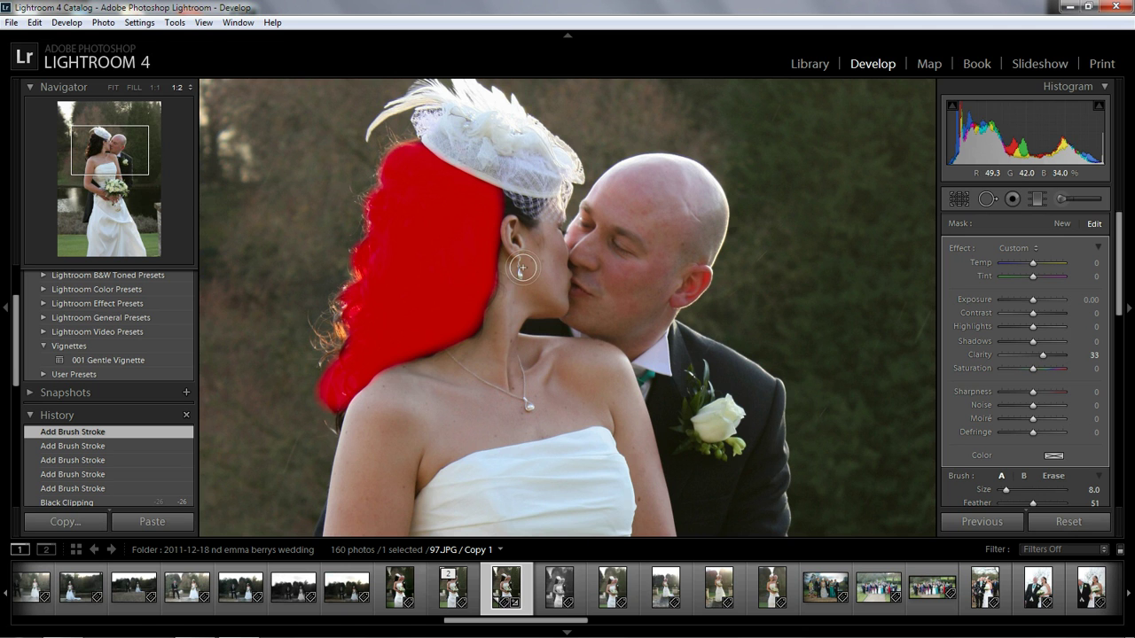
key("o")
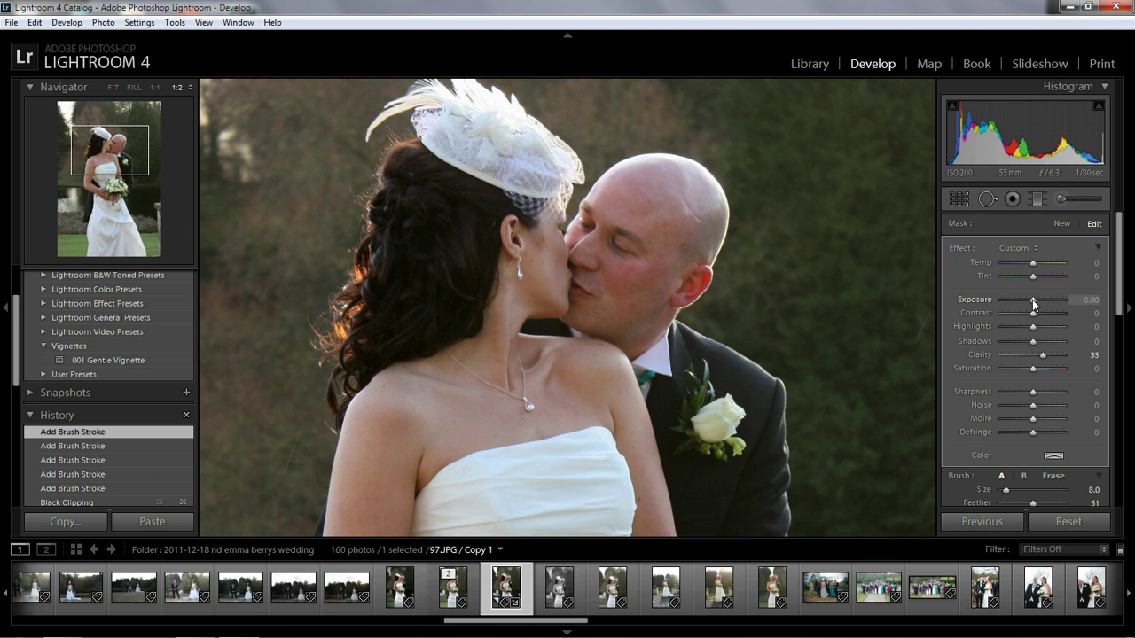
left_click_drag(1034, 299, 1036, 299)
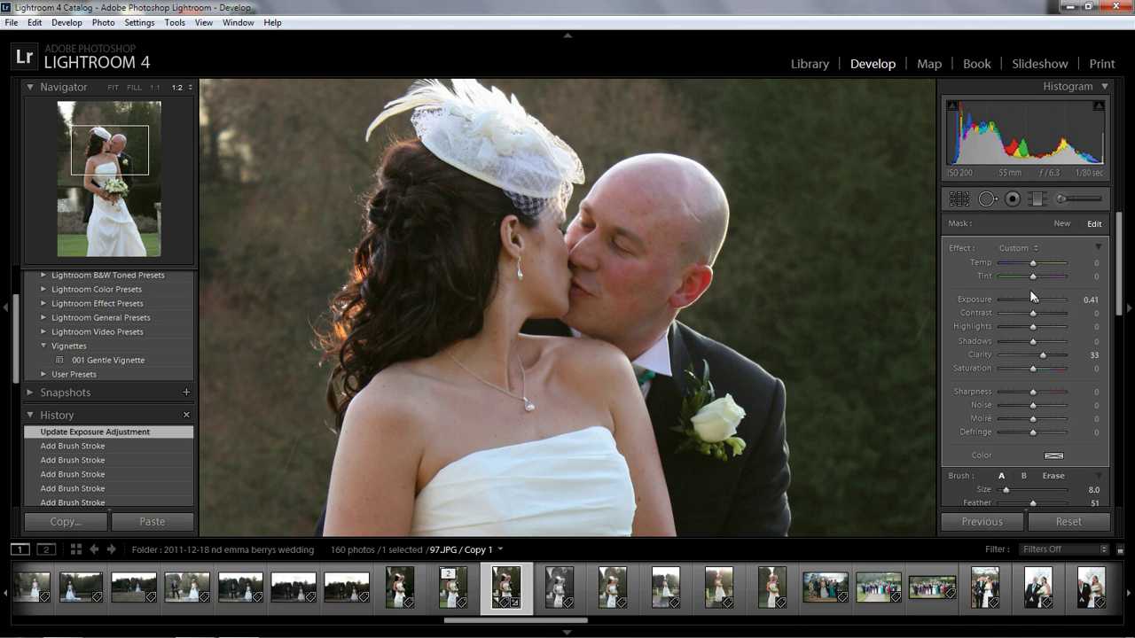
key("z")
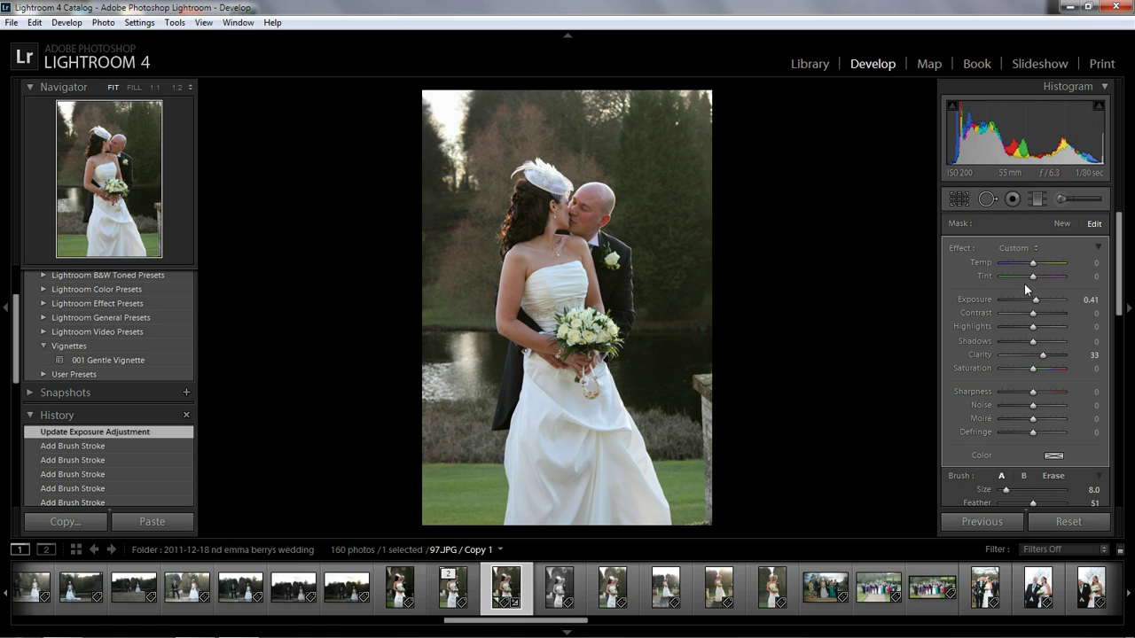
Start a new brush adjustment with only Exposure at 0.32, paint it over the bride, and compare with the original
left_click(1062, 224)
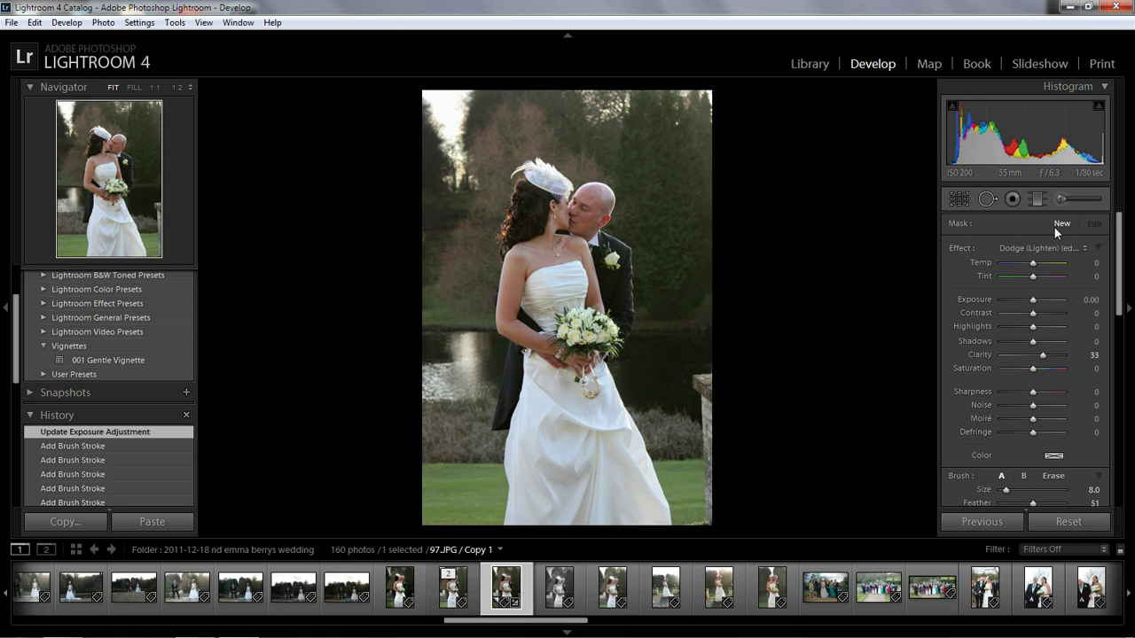
double_click(961, 246)
left_click_drag(1033, 299, 1034, 303)
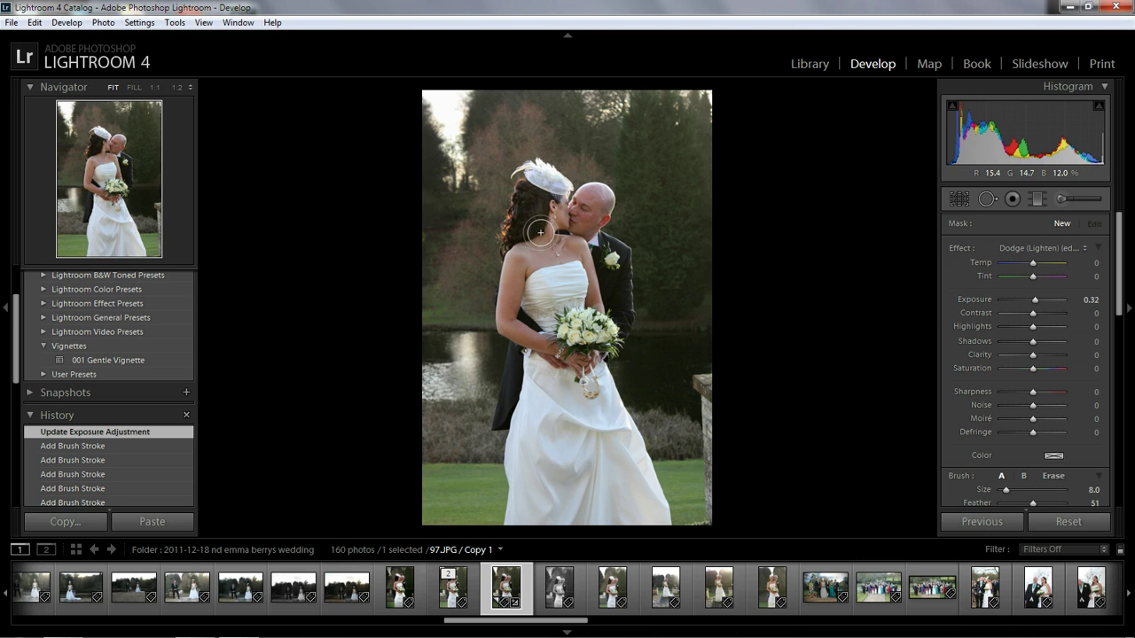
left_click_drag(516, 321, 578, 217)
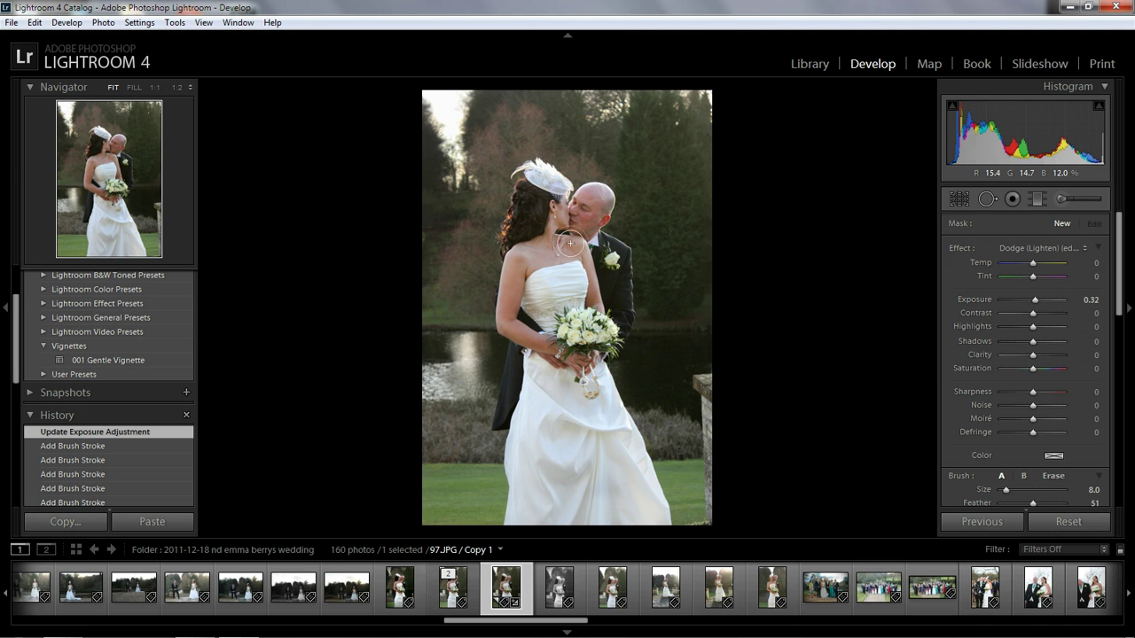
left_click(567, 275)
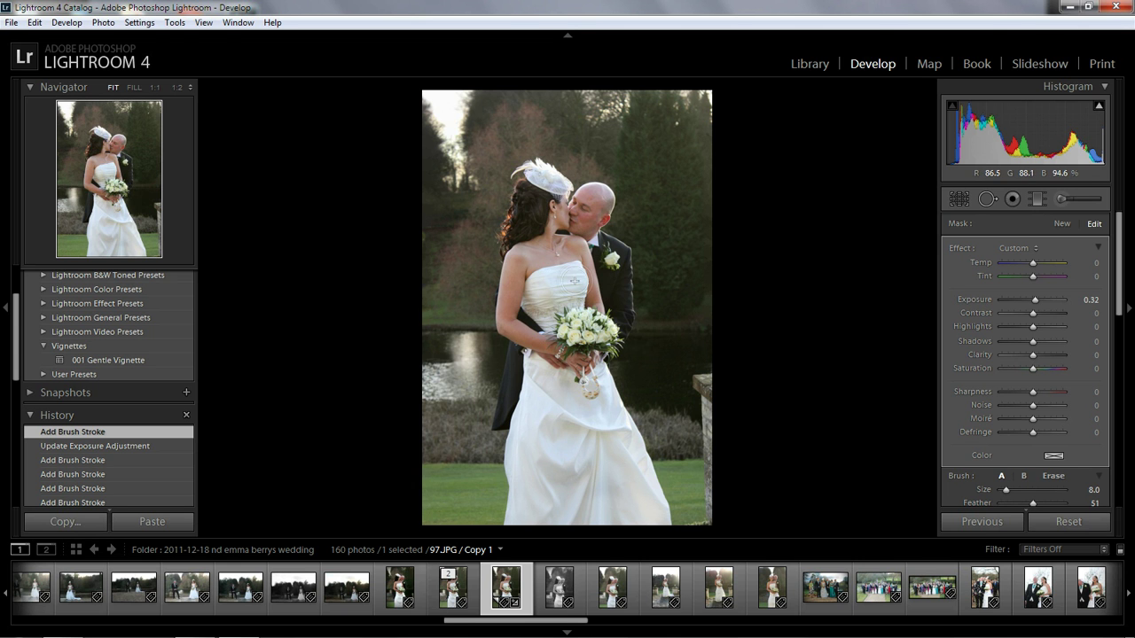
key("backslash")
key("backslash")
key("backslash")
key("backslash")
Set the Sharpening Amount to 20, judging it on the couple's faces against the original
scroll(1120, 330, "down", 3)
scroll(1120, 346, "down", 6)
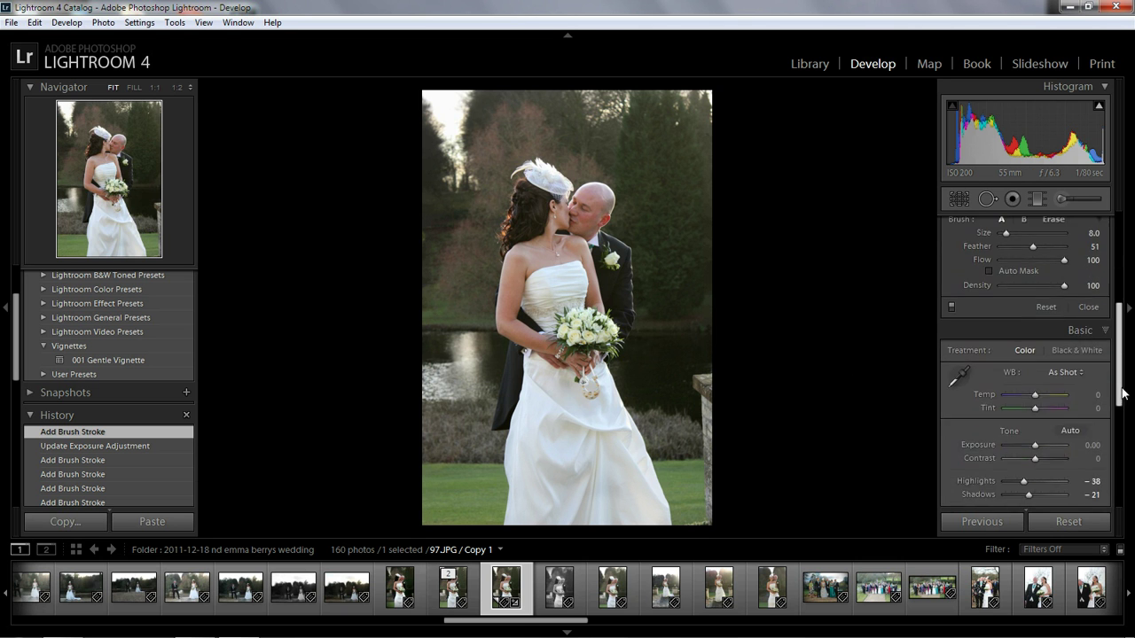
left_click(1078, 440)
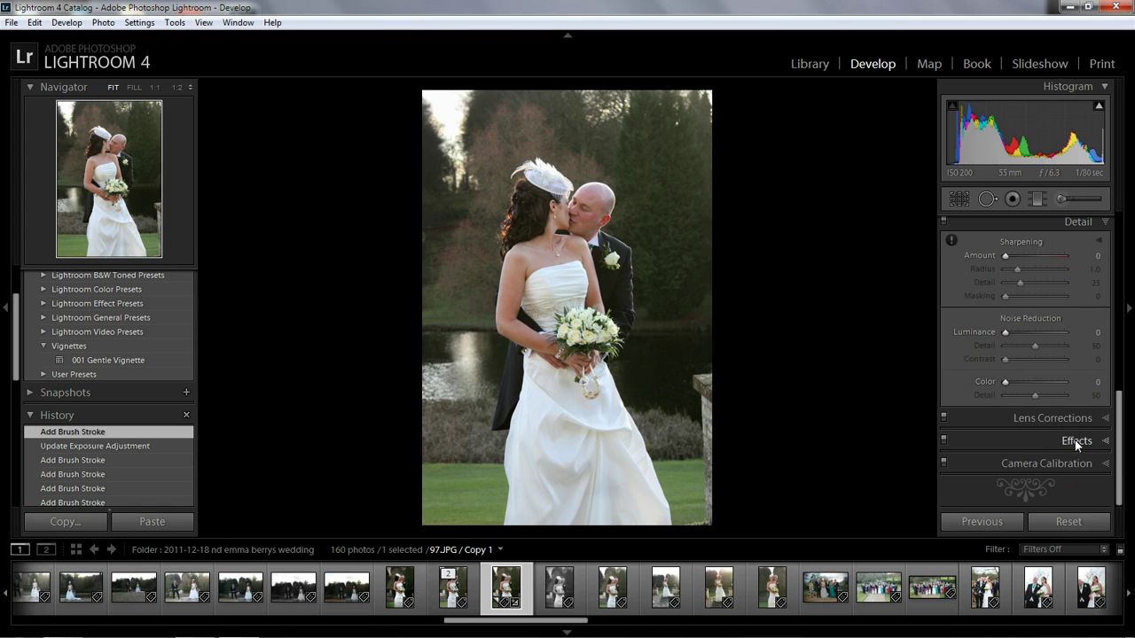
key("z")
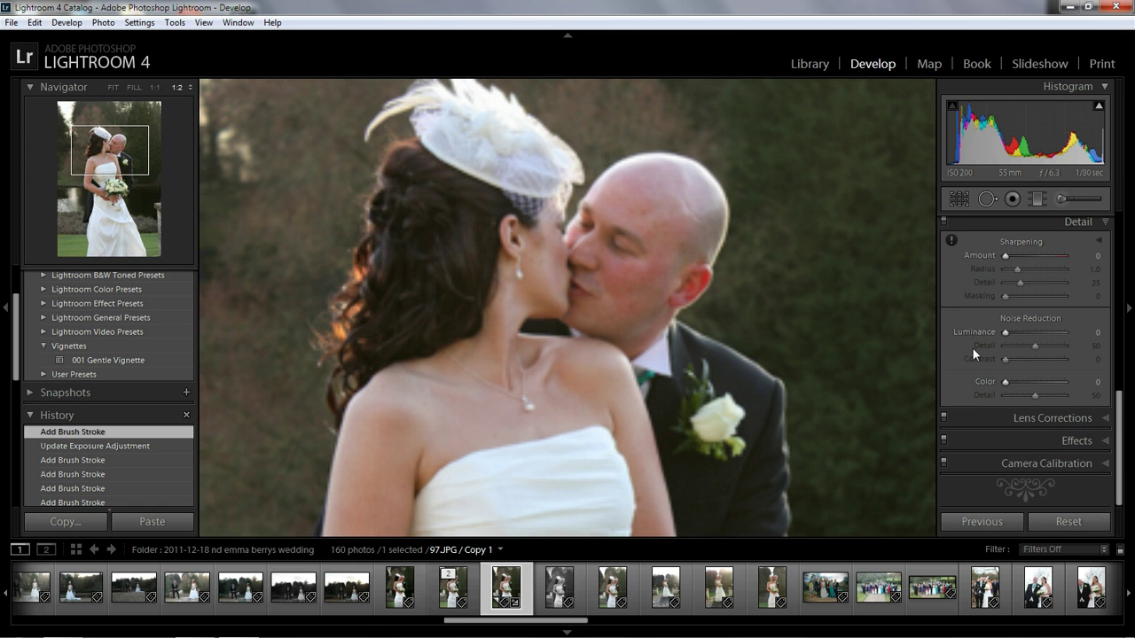
left_click_drag(1005, 255, 1013, 259)
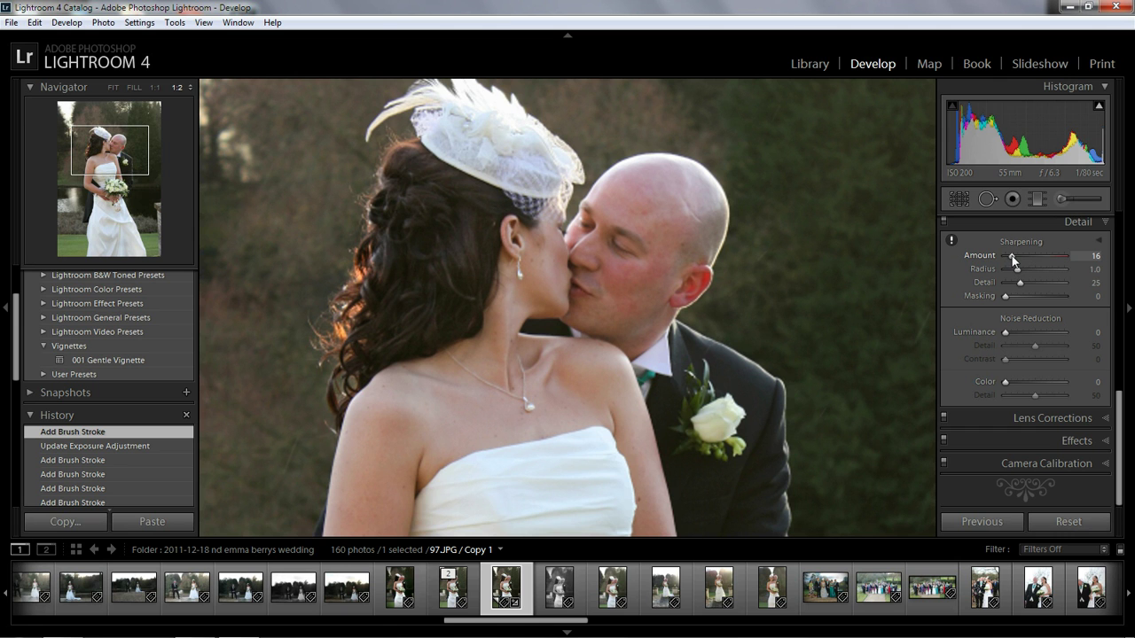
left_click_drag(1013, 259, 1015, 260)
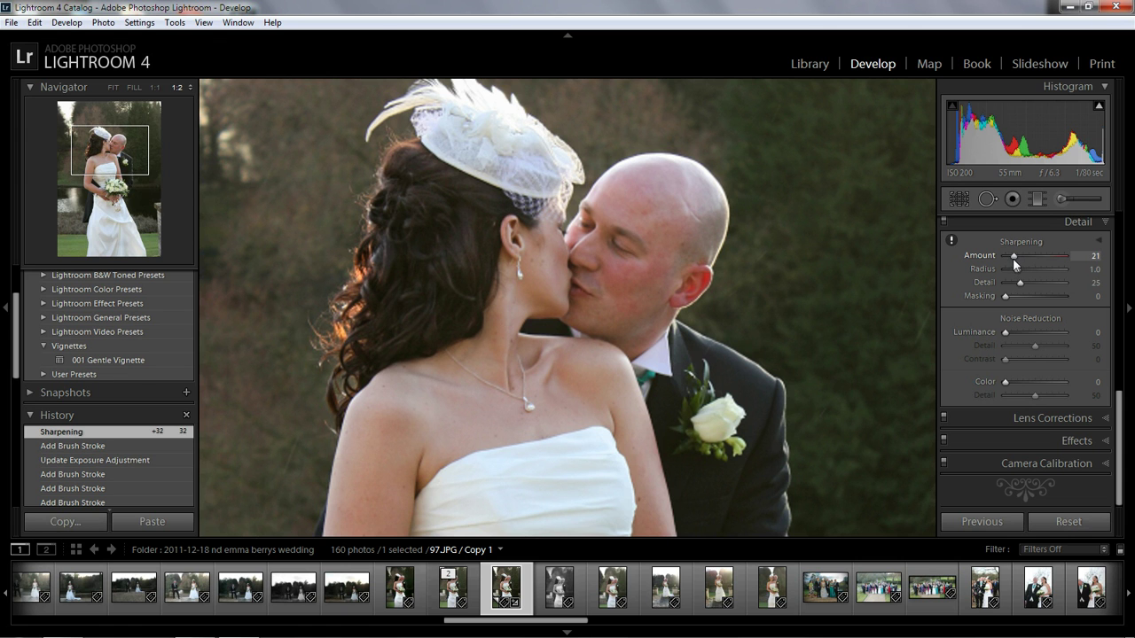
left_click_drag(1012, 259, 1011, 262)
key("backslash")
key("backslash")
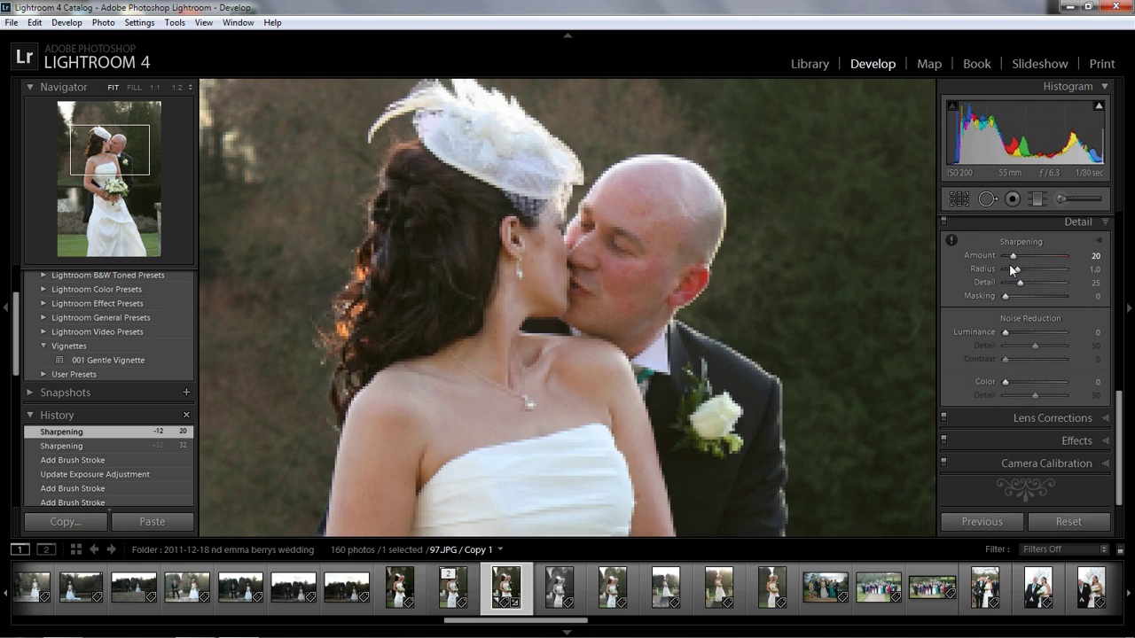
key("z")
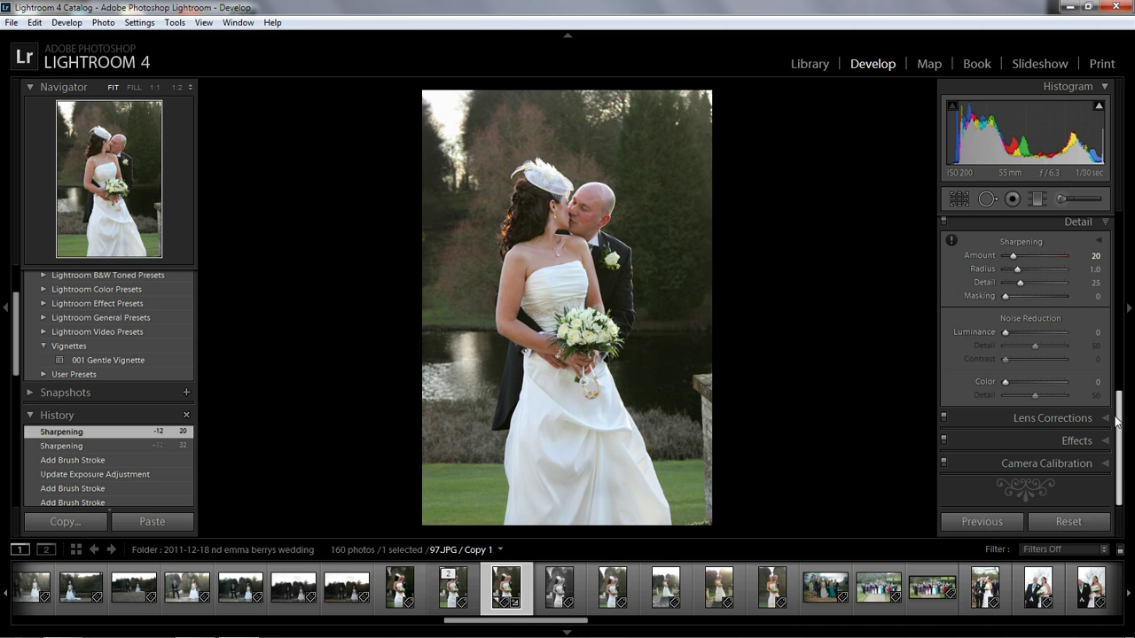
Set the Post-Crop Vignetting Amount to −21 and compare the photo with the original
left_click(1083, 442)
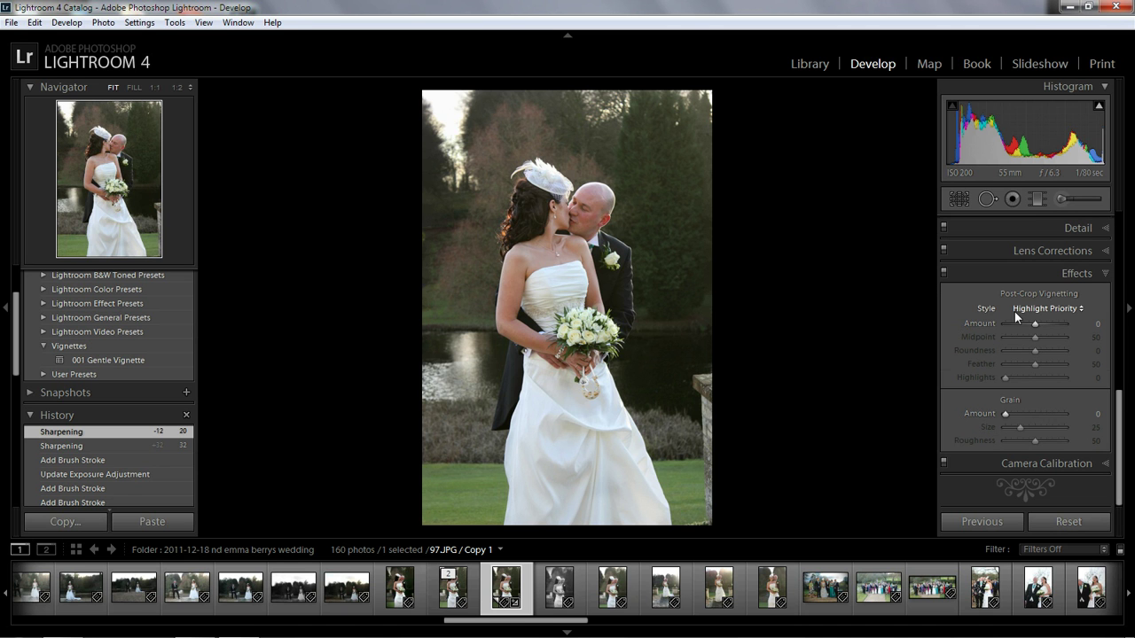
left_click_drag(1034, 323, 1029, 324)
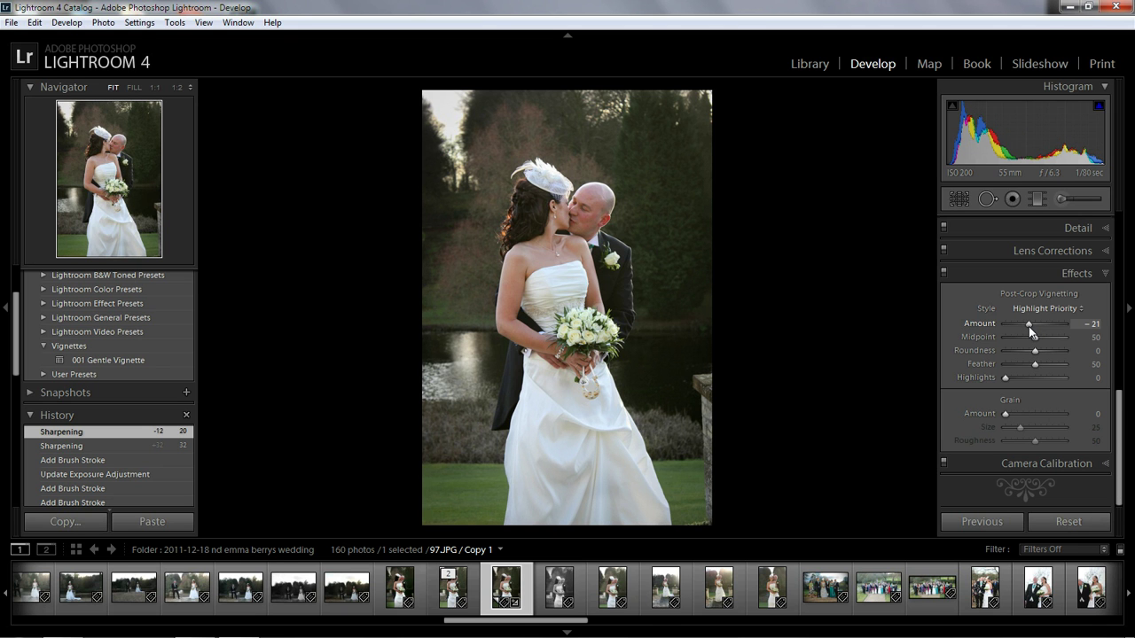
left_click_drag(1028, 326, 1028, 329)
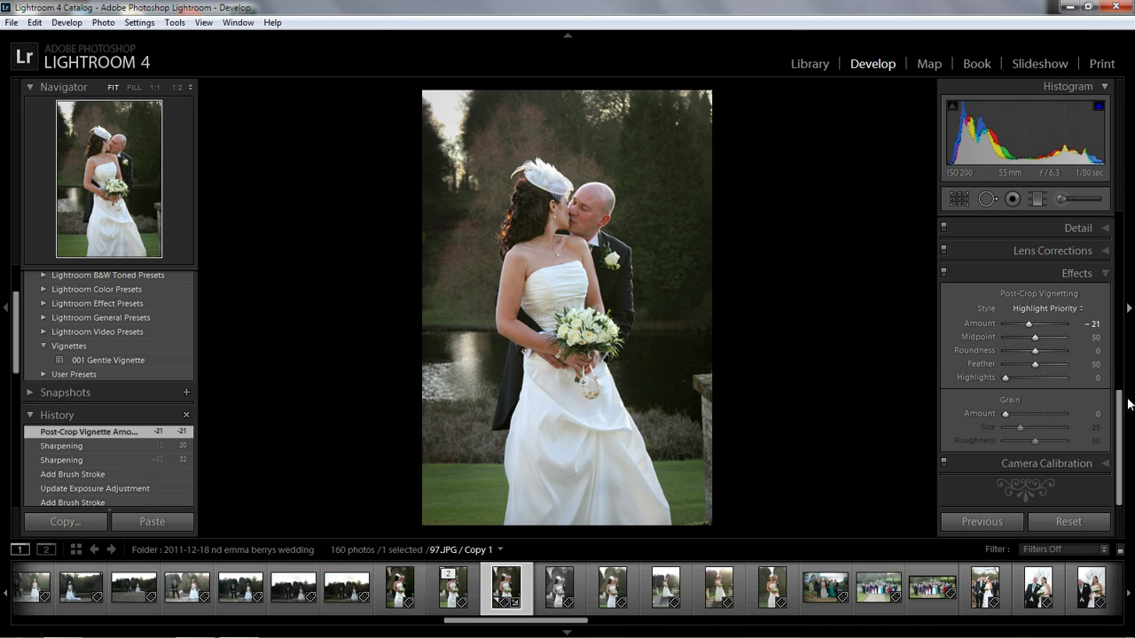
left_click_drag(1120, 410, 1126, 254)
key("z")
key("z")
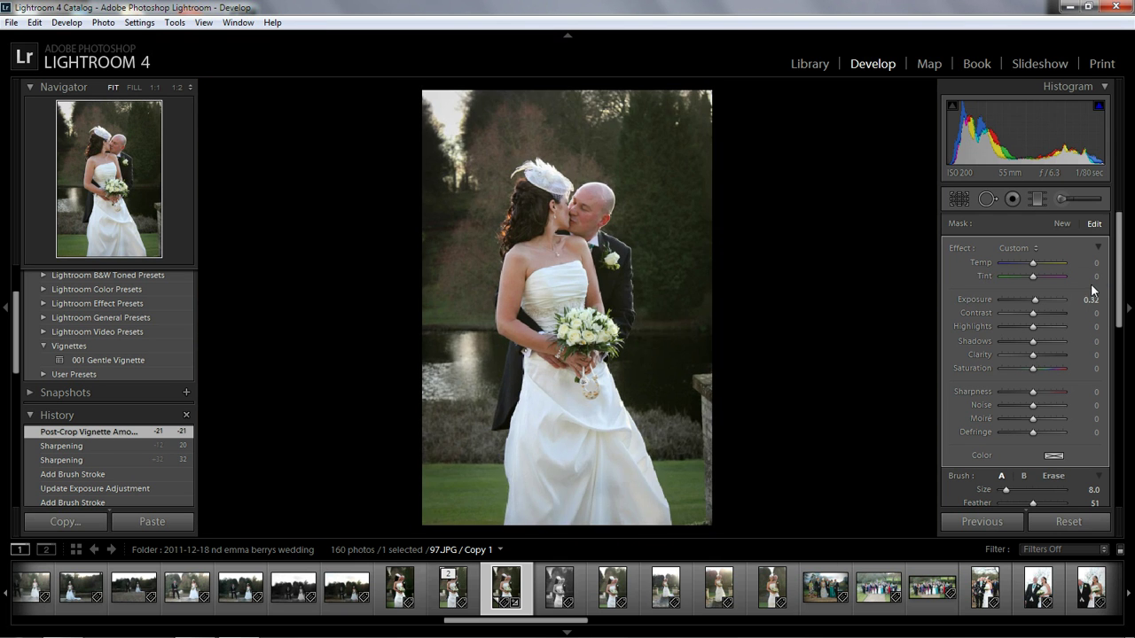
key("backslash")
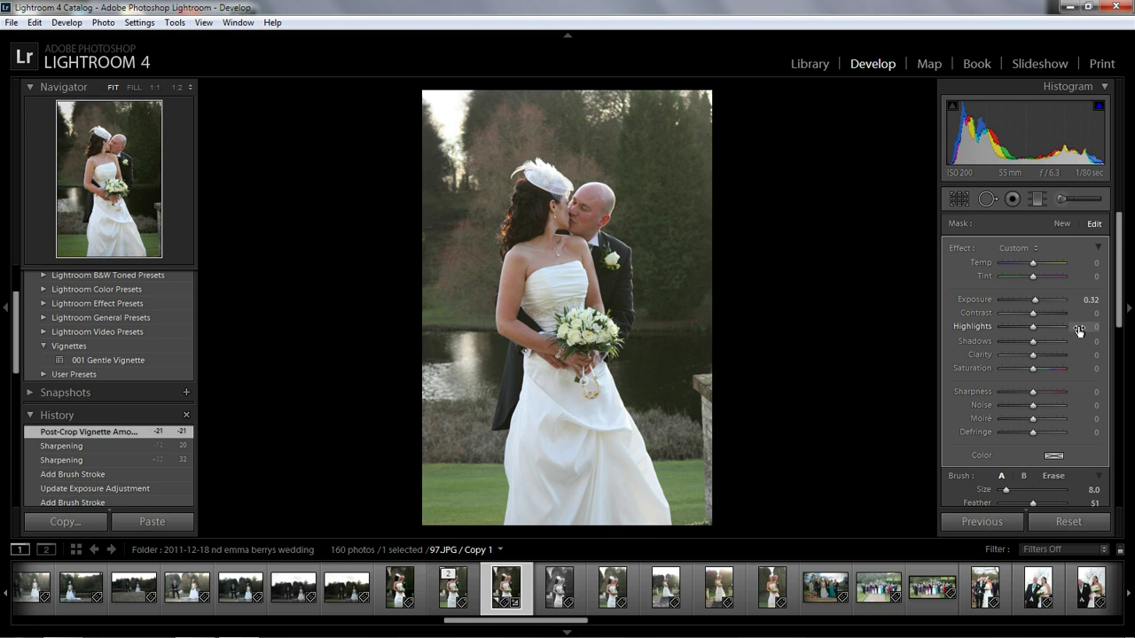
key("backslash")
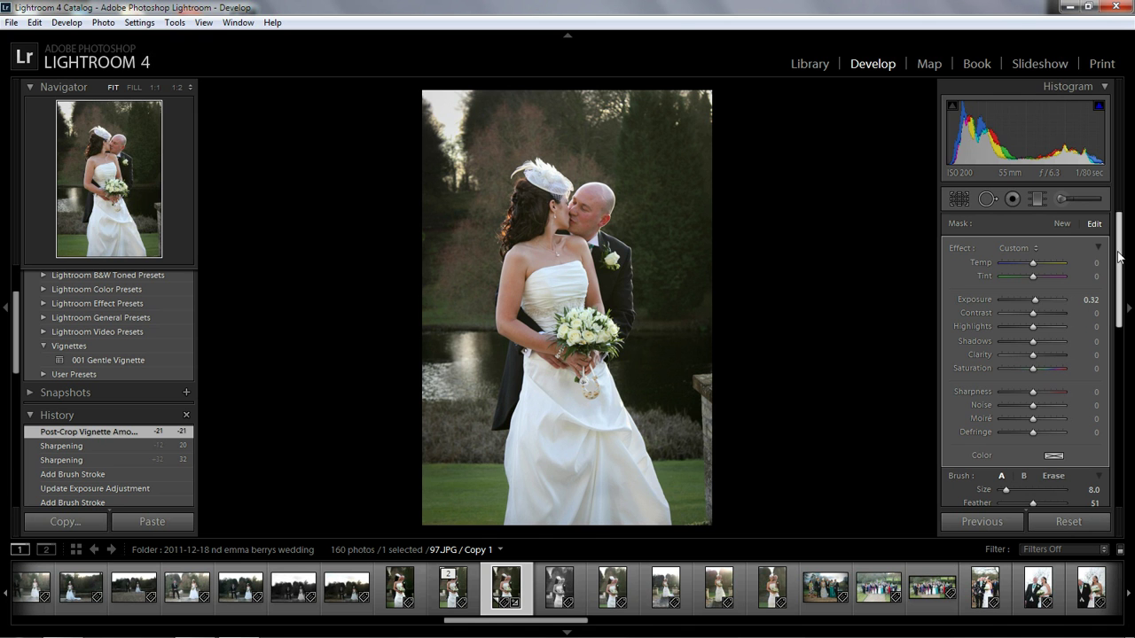
Set the yellow Saturation to +22 and compare the photo with the original
scroll(1119, 264, "down", 3)
mouse_move(1119, 263)
left_mouse_down()
mouse_move(1117, 426)
mouse_move(1117, 363)
left_mouse_up()
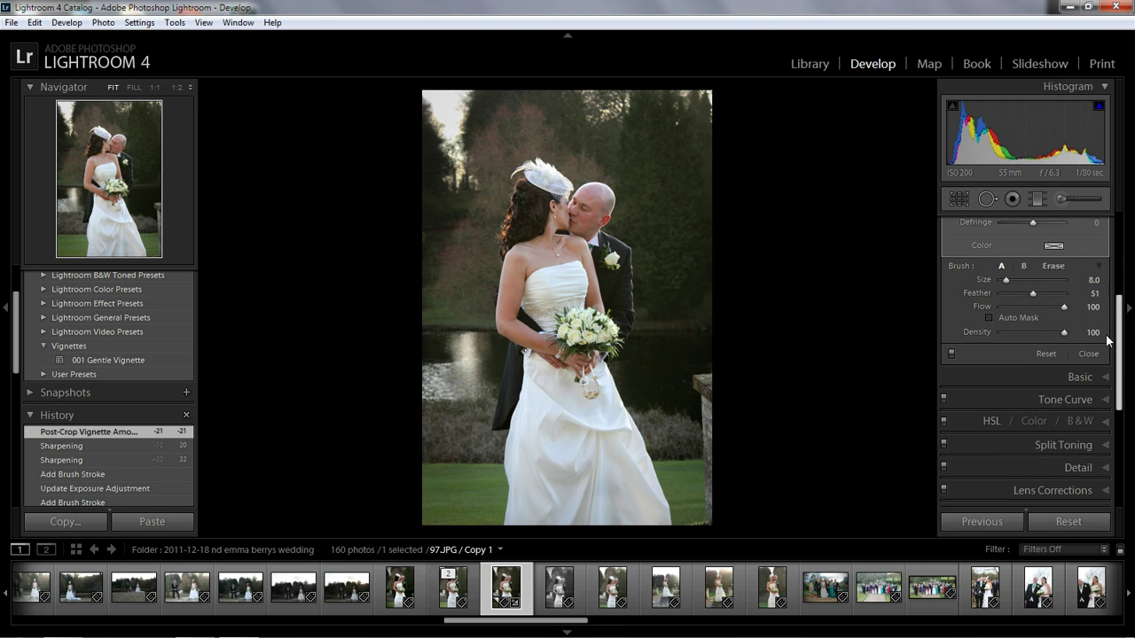
left_click(1033, 406)
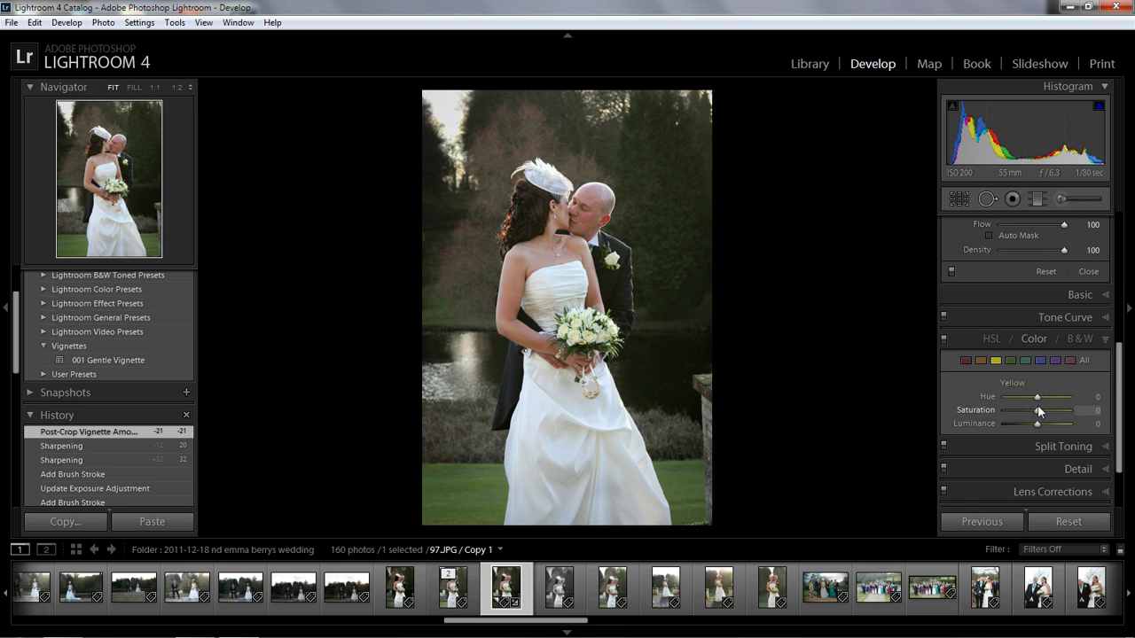
left_click(995, 362)
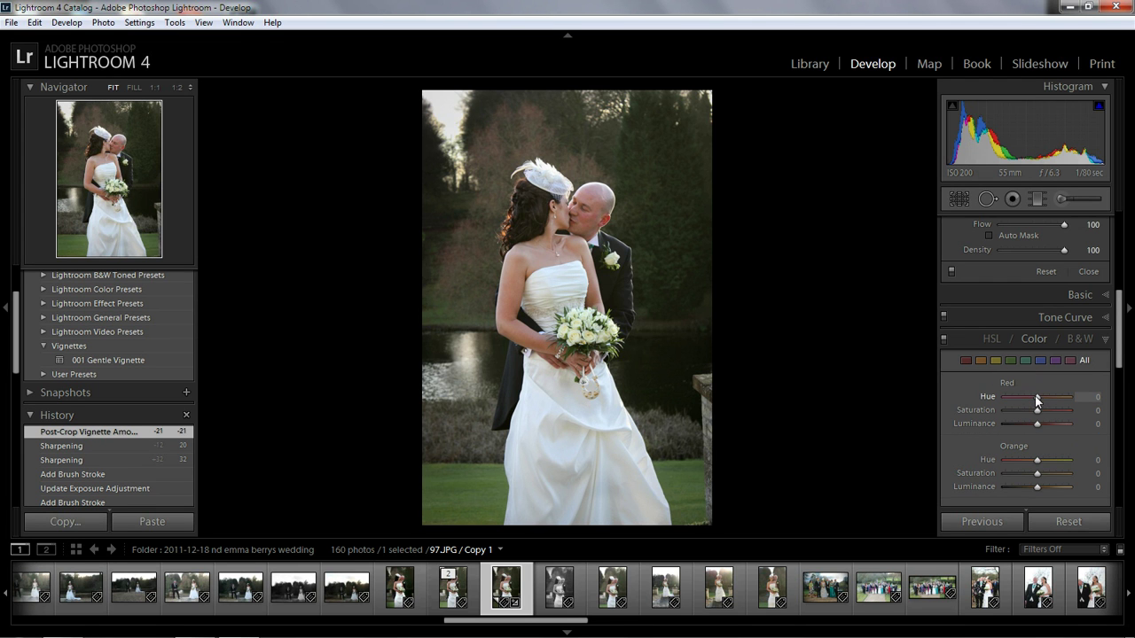
left_click(996, 361)
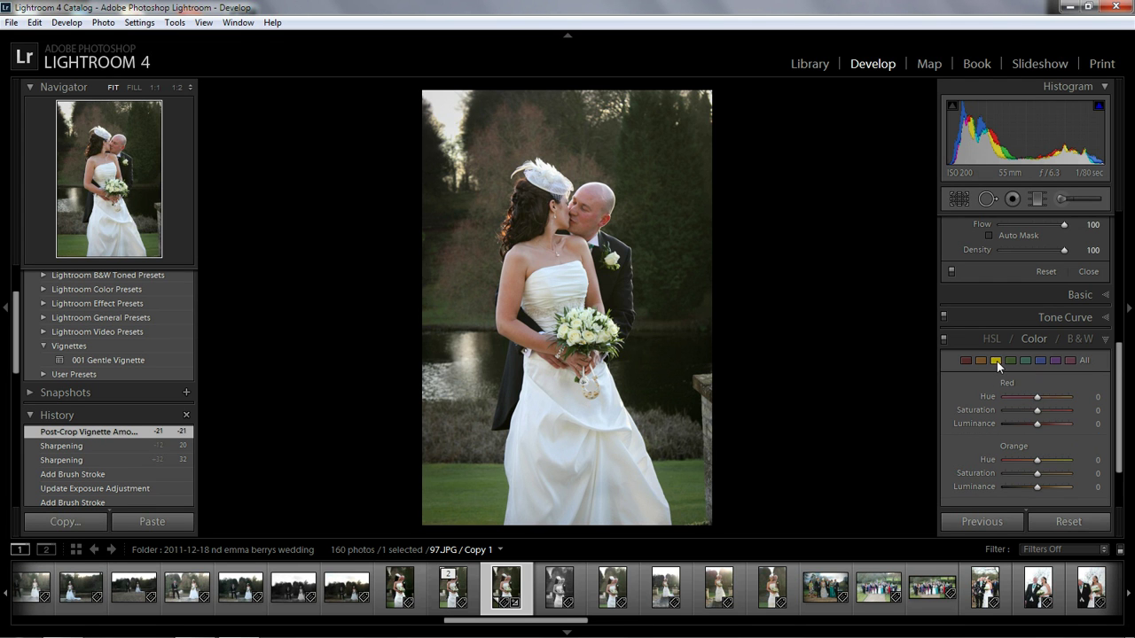
left_click_drag(1037, 408, 1043, 413)
key("backslash")
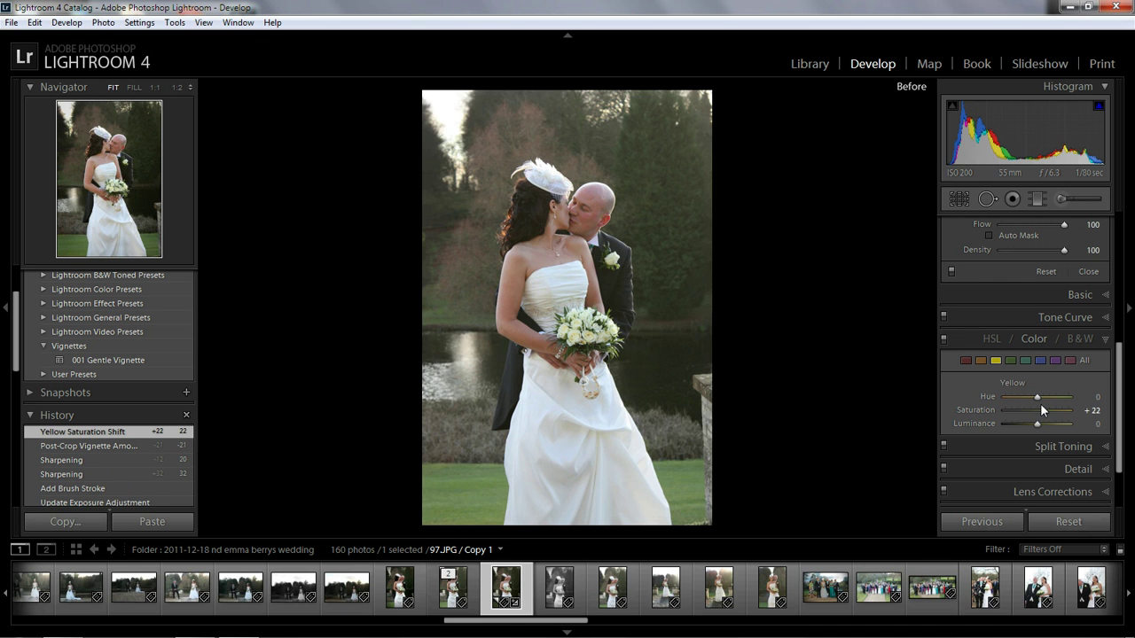
key("backslash")
key("backslash")
key("backslash")
key("backslash")
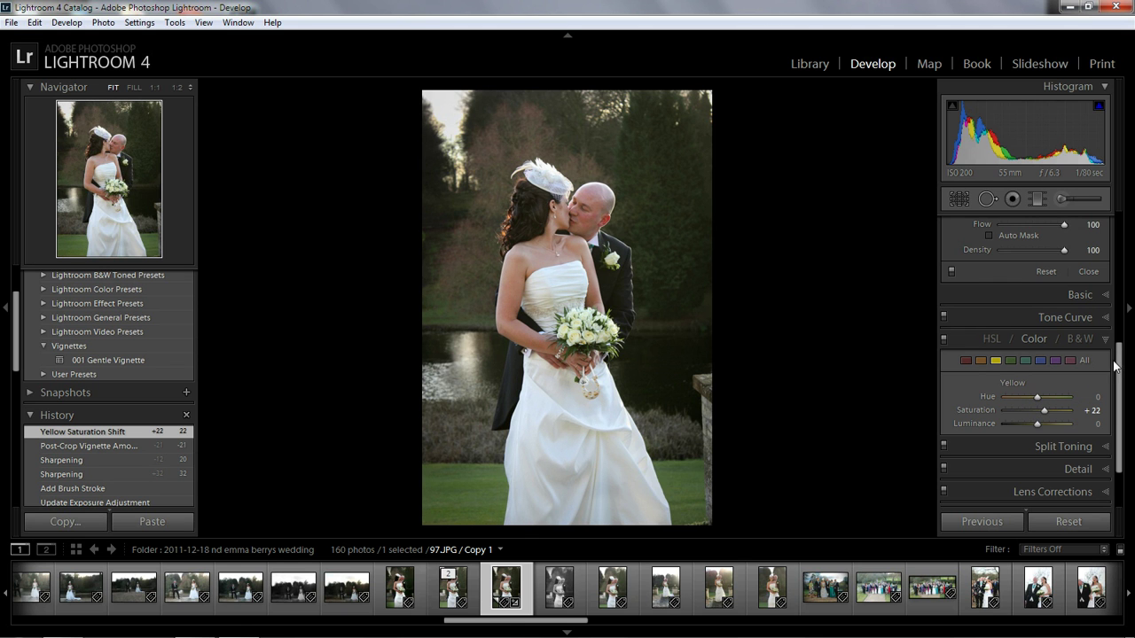
Set the overall Highlights to −48, reset the bride brush's Exposure to 0.00, and compare with the original
left_click_drag(1122, 372, 1127, 208)
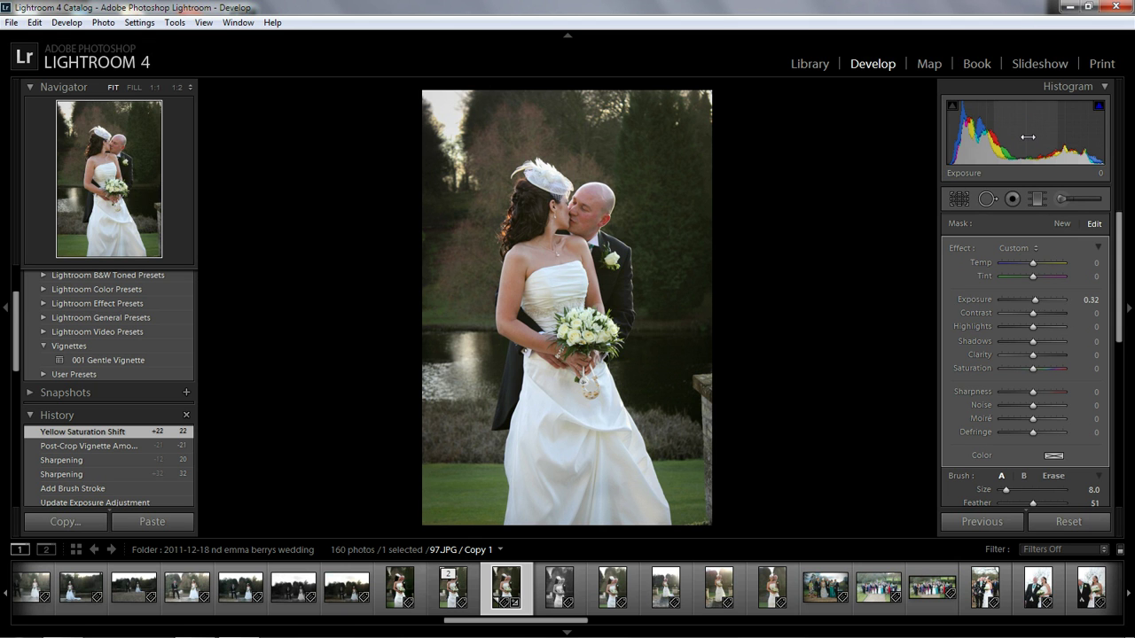
left_click_drag(1037, 133, 1073, 133)
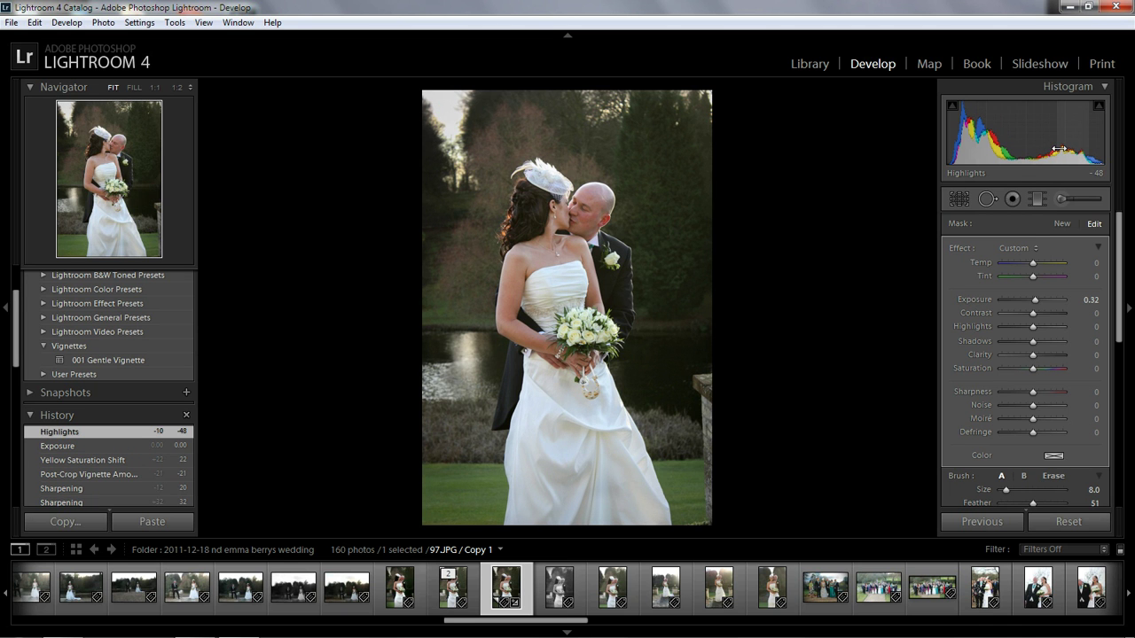
double_click(1034, 298)
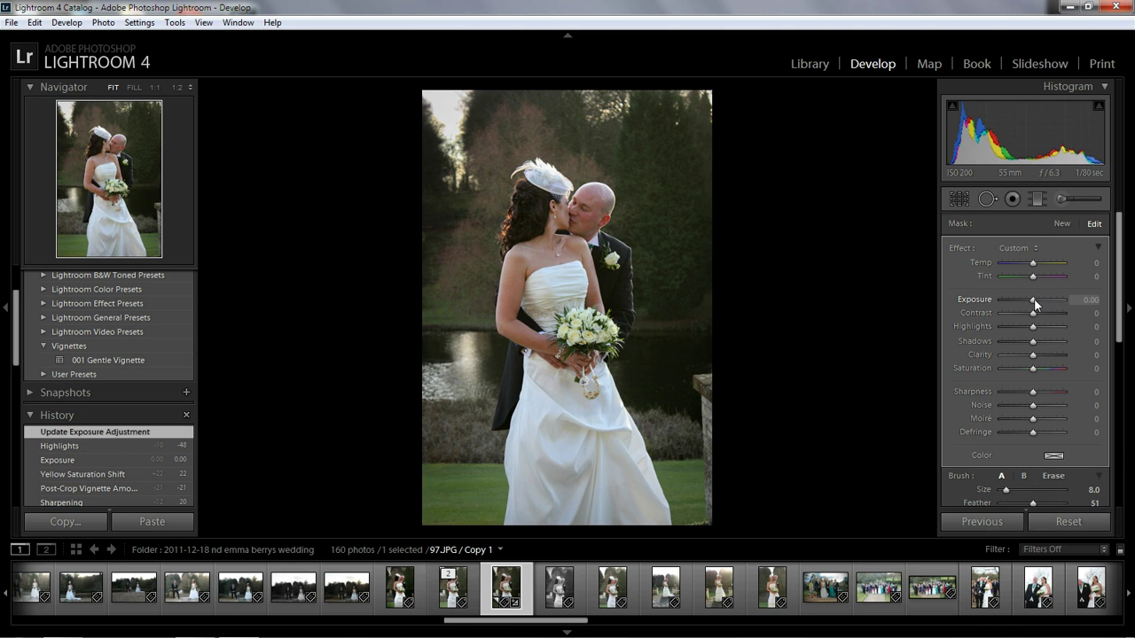
key("backslash")
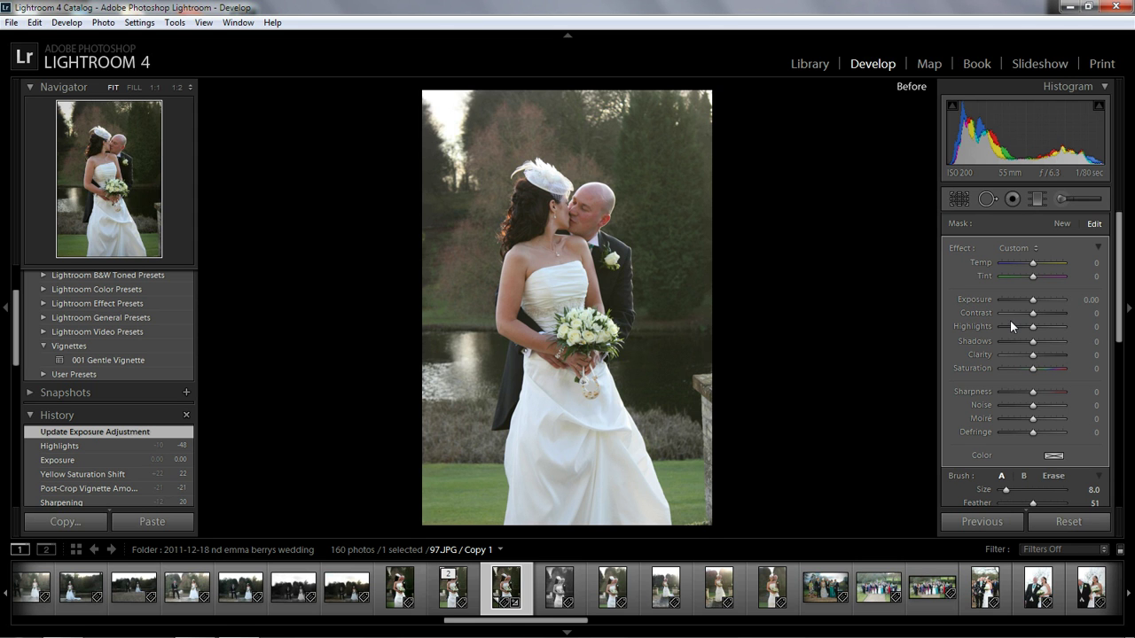
key("backslash")
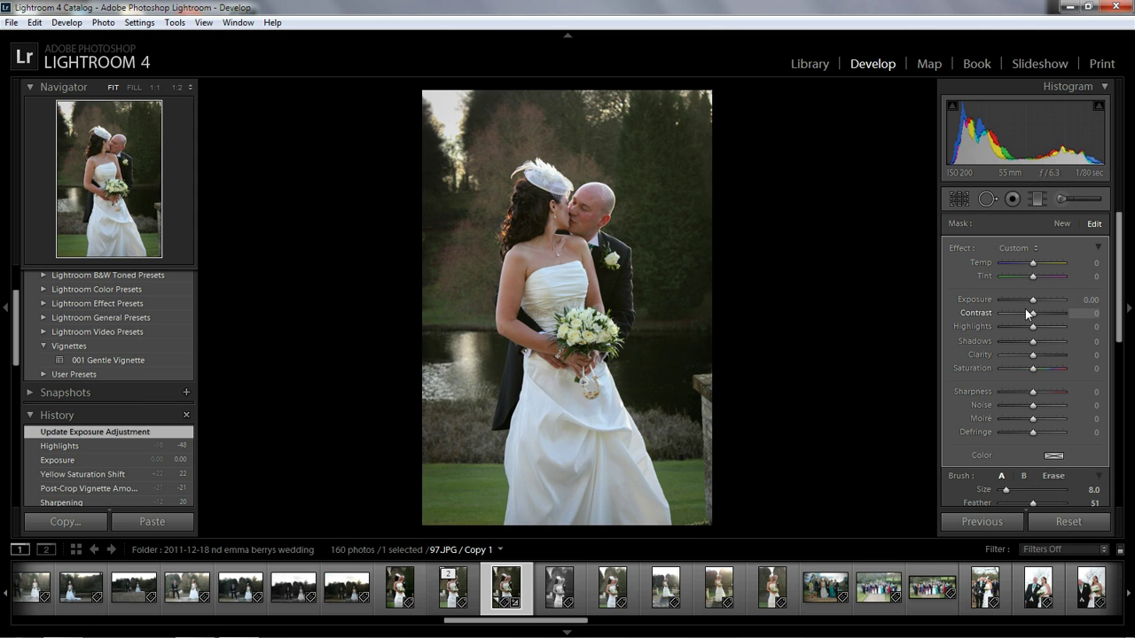